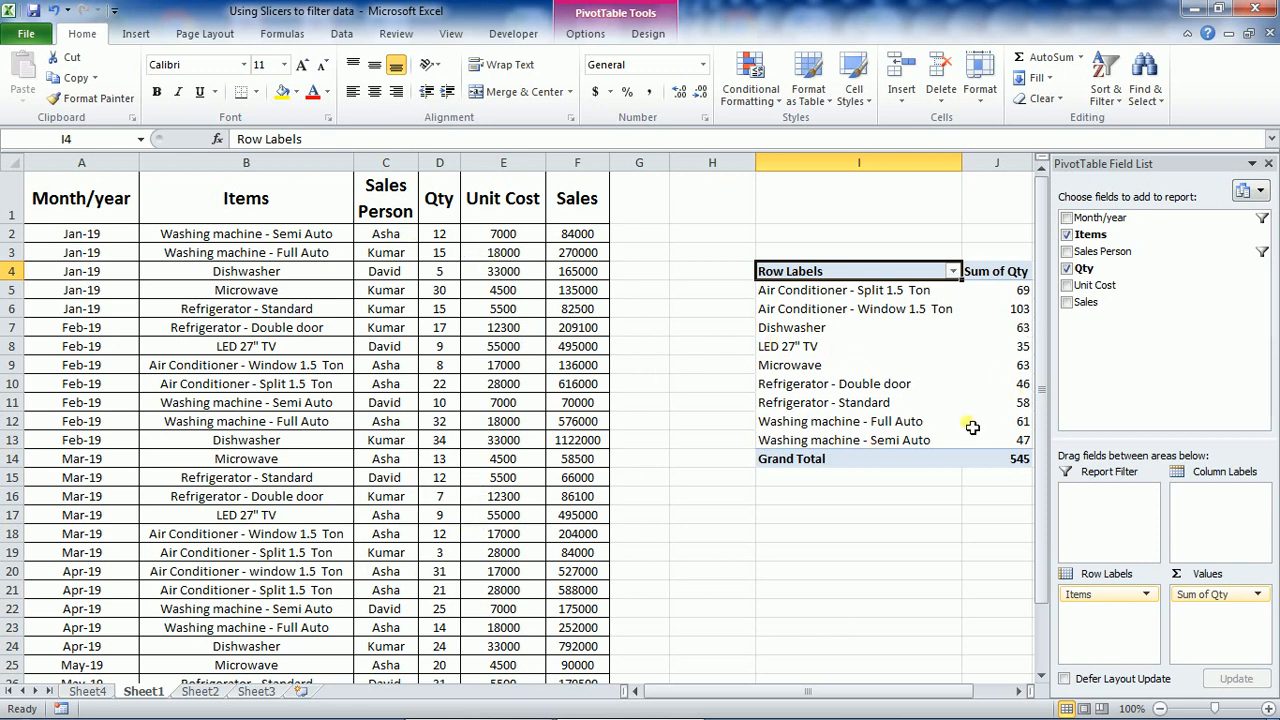
Add the Month/year and Sales Person fields to the pivot table as report filters
mouse_move(1000, 450)
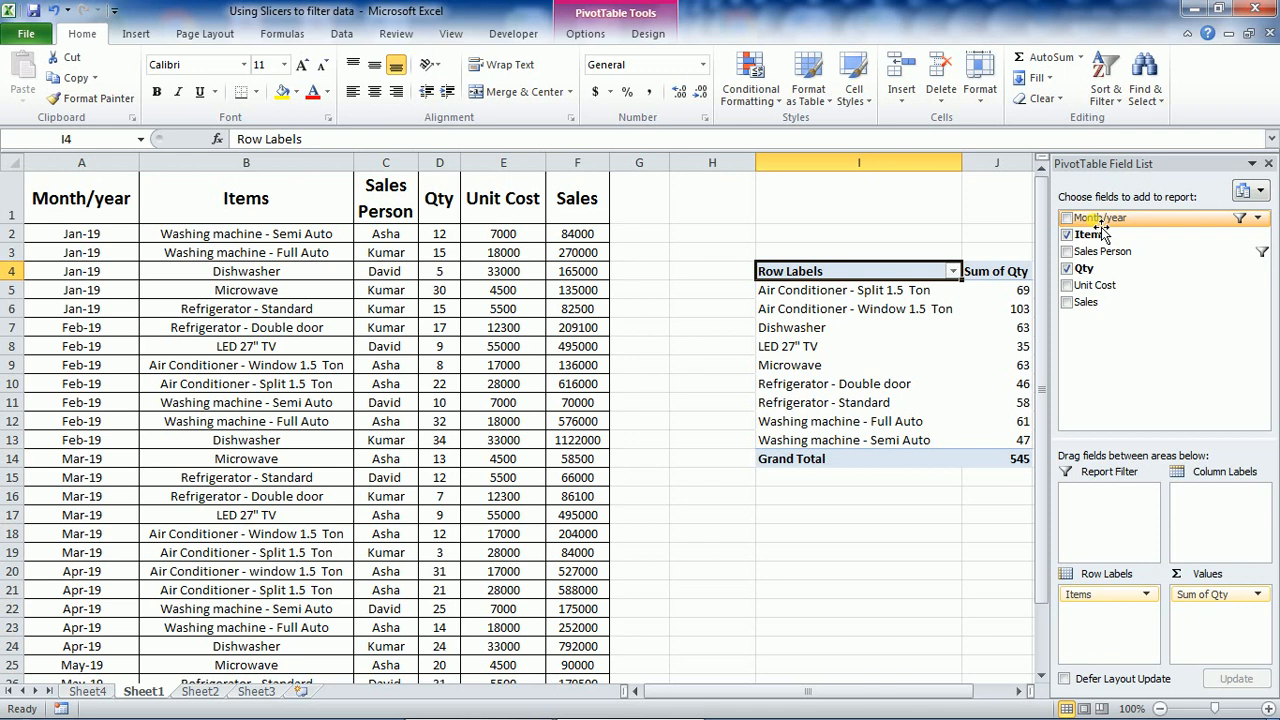
drag(1101, 229, 1115, 520)
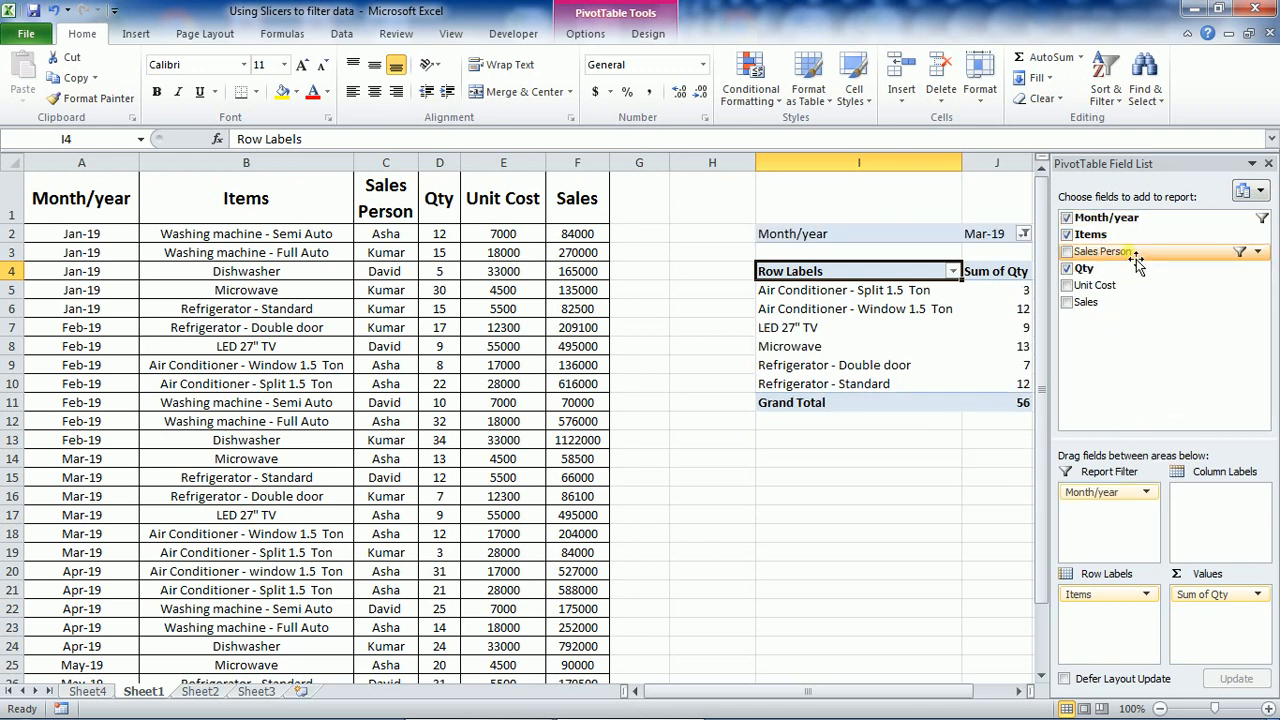
drag(1136, 255, 1117, 537)
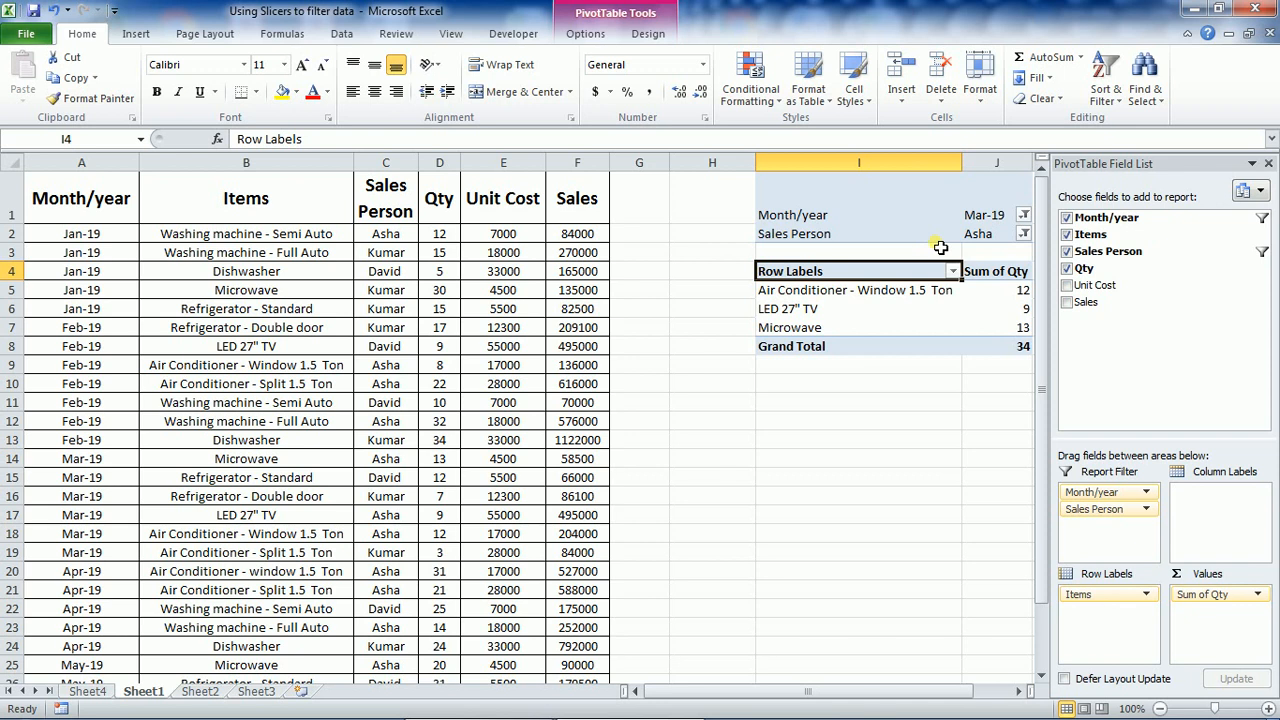
Reapply the Sales Person report filter with only the first listed sales person selected
click(1023, 233)
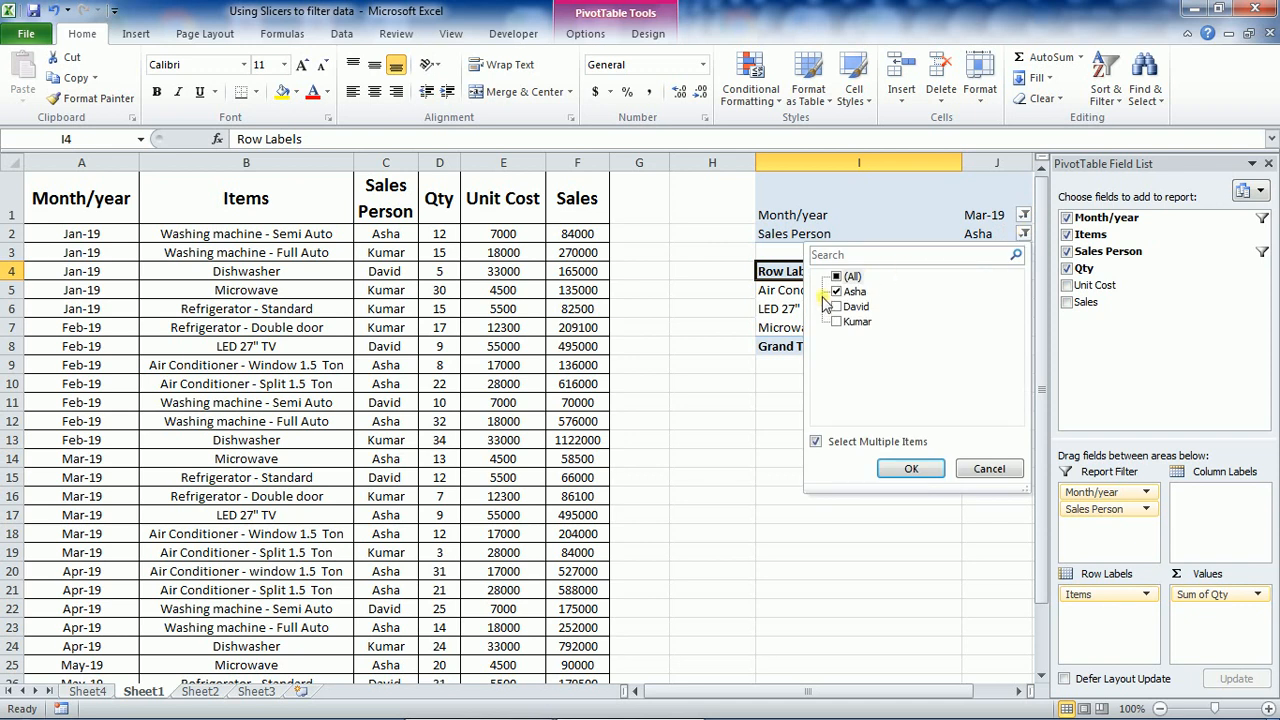
click(837, 292)
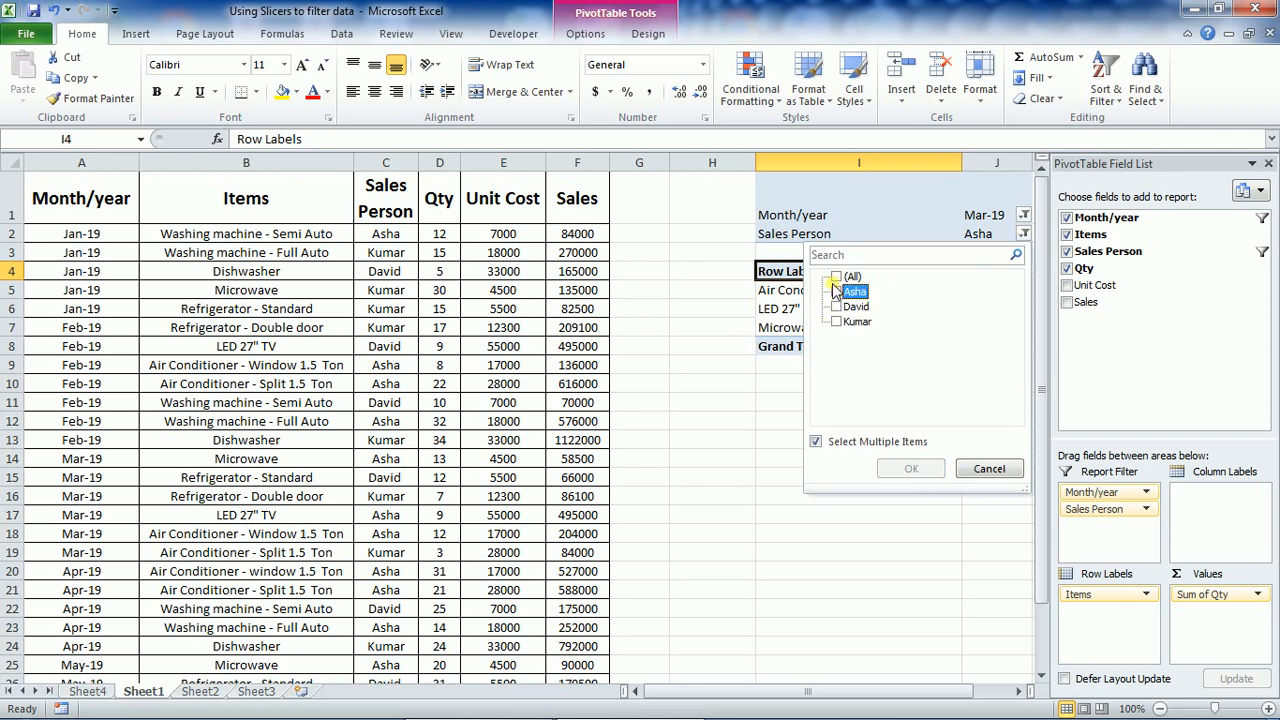
click(836, 291)
click(911, 469)
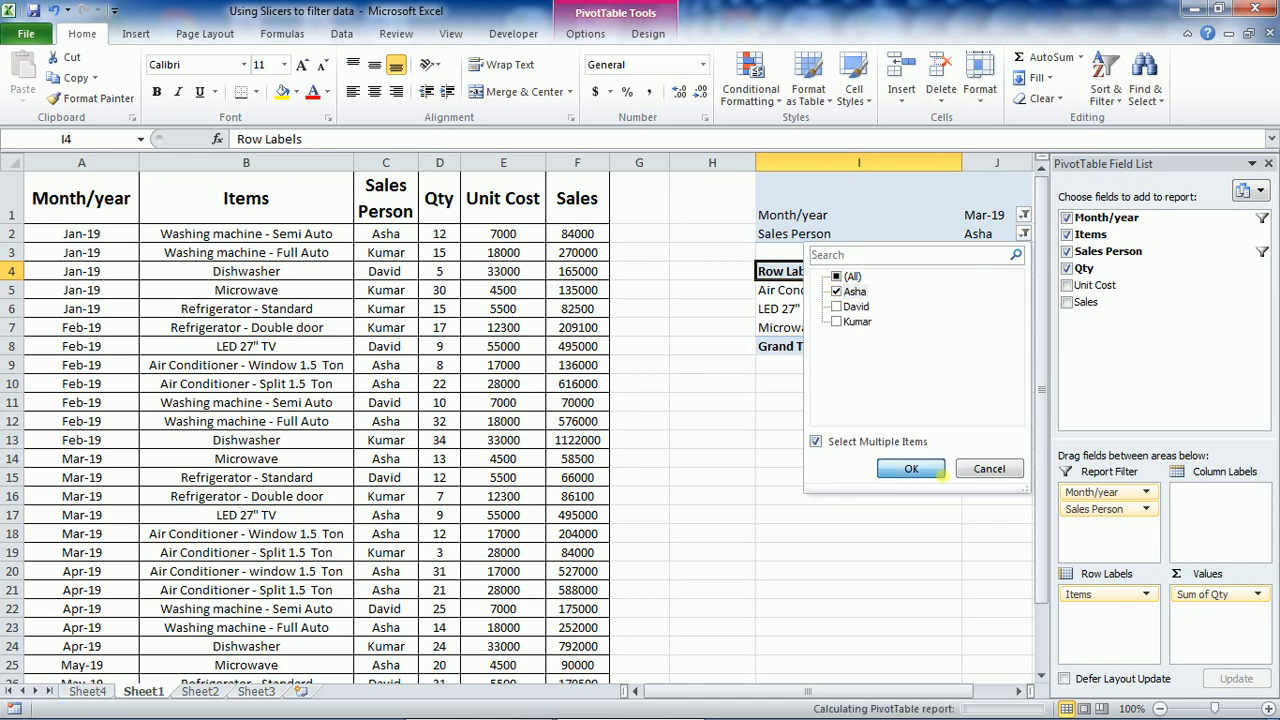
Set the Month/year report filter to show only Feb-19
click(1020, 216)
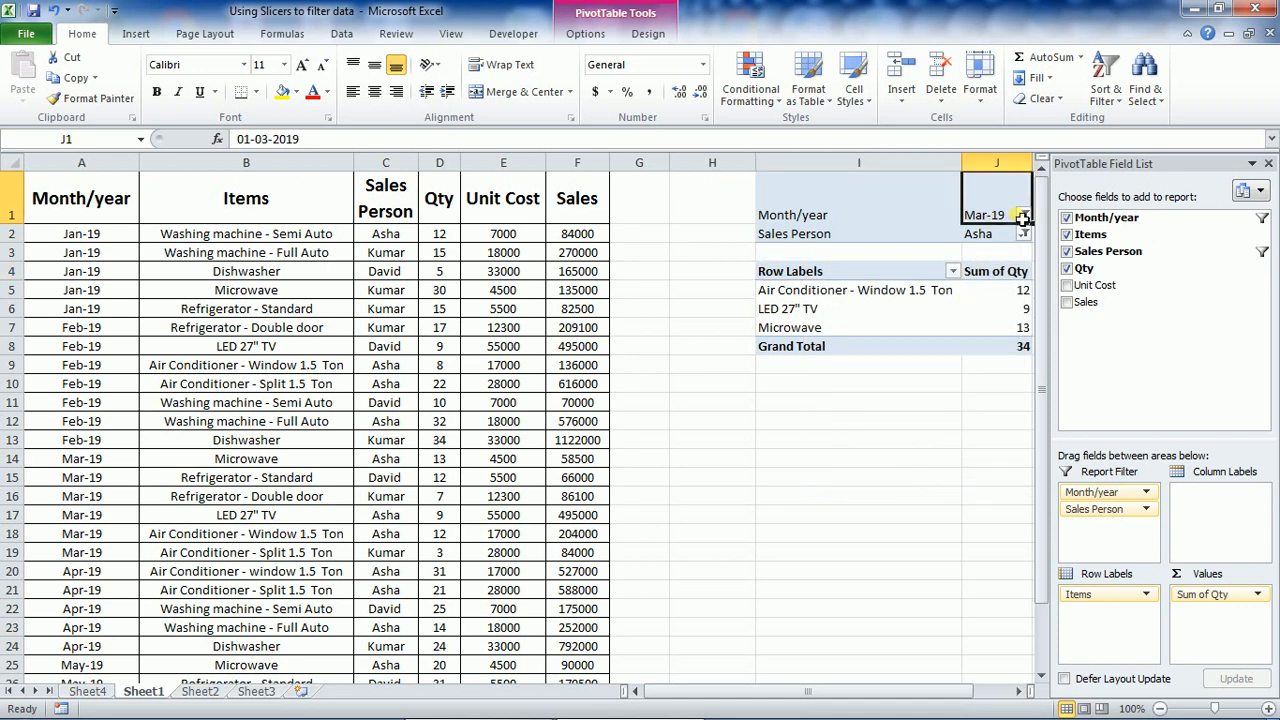
click(1023, 215)
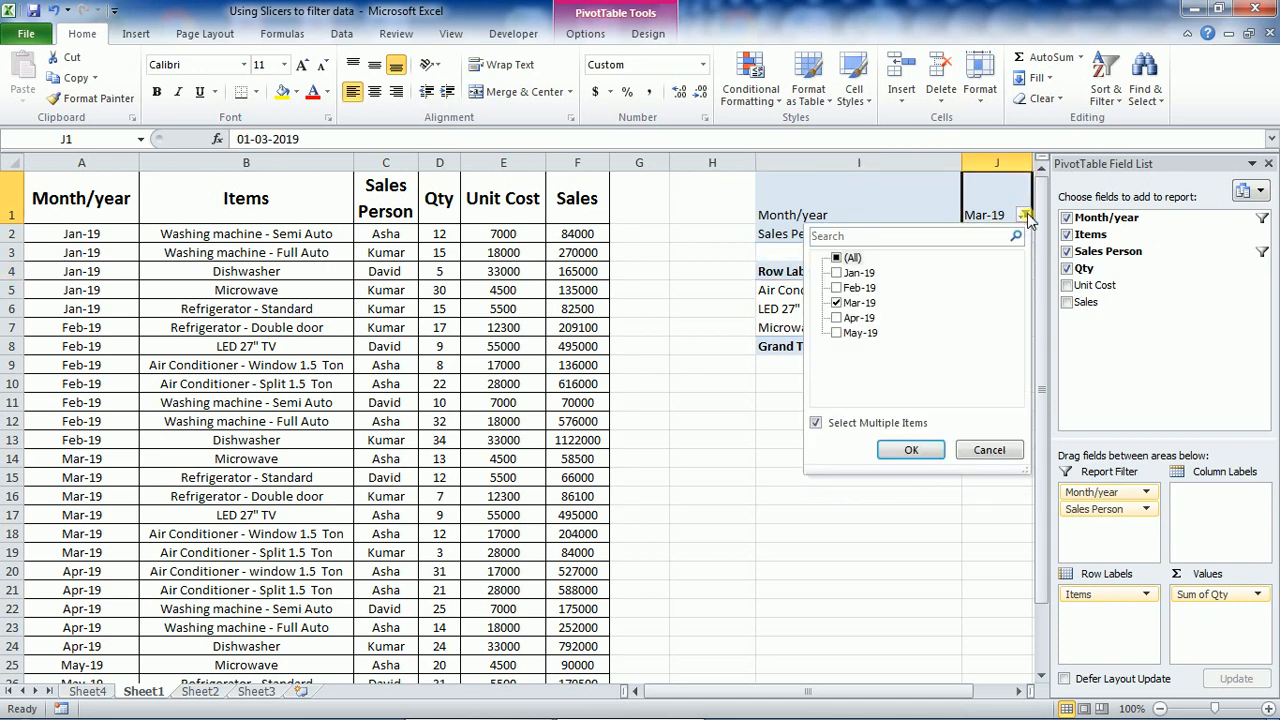
click(836, 288)
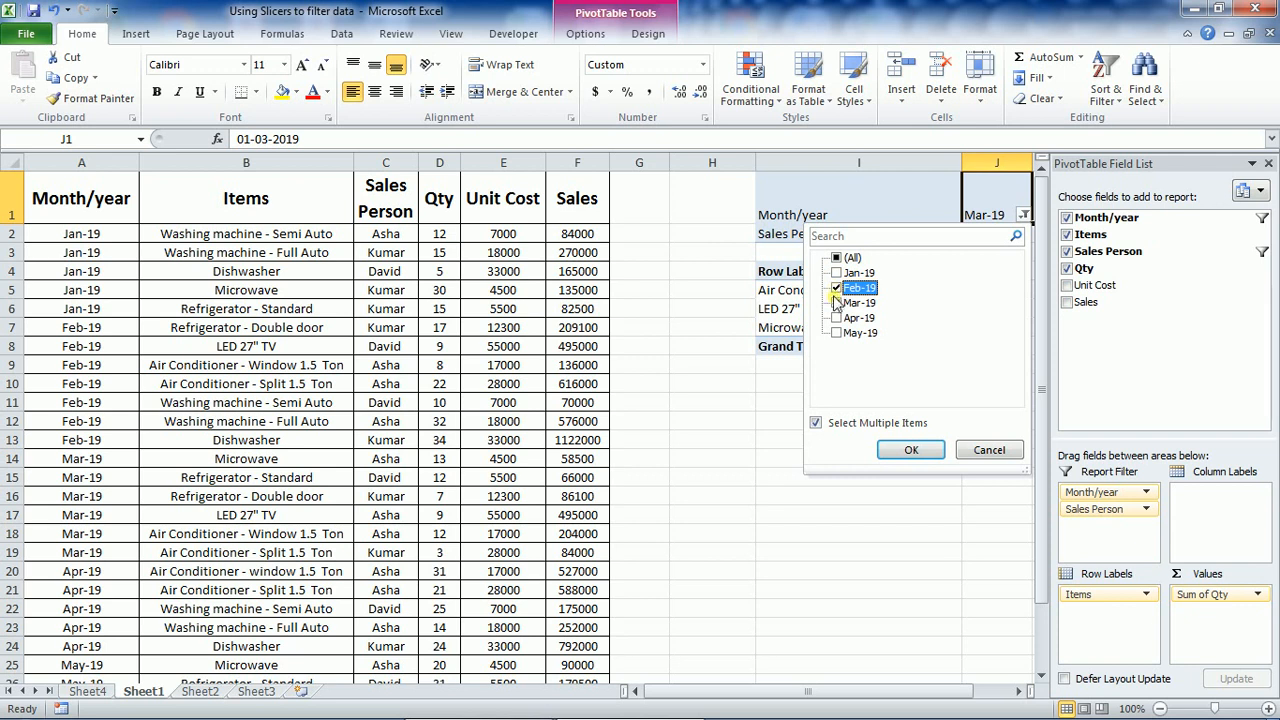
click(836, 303)
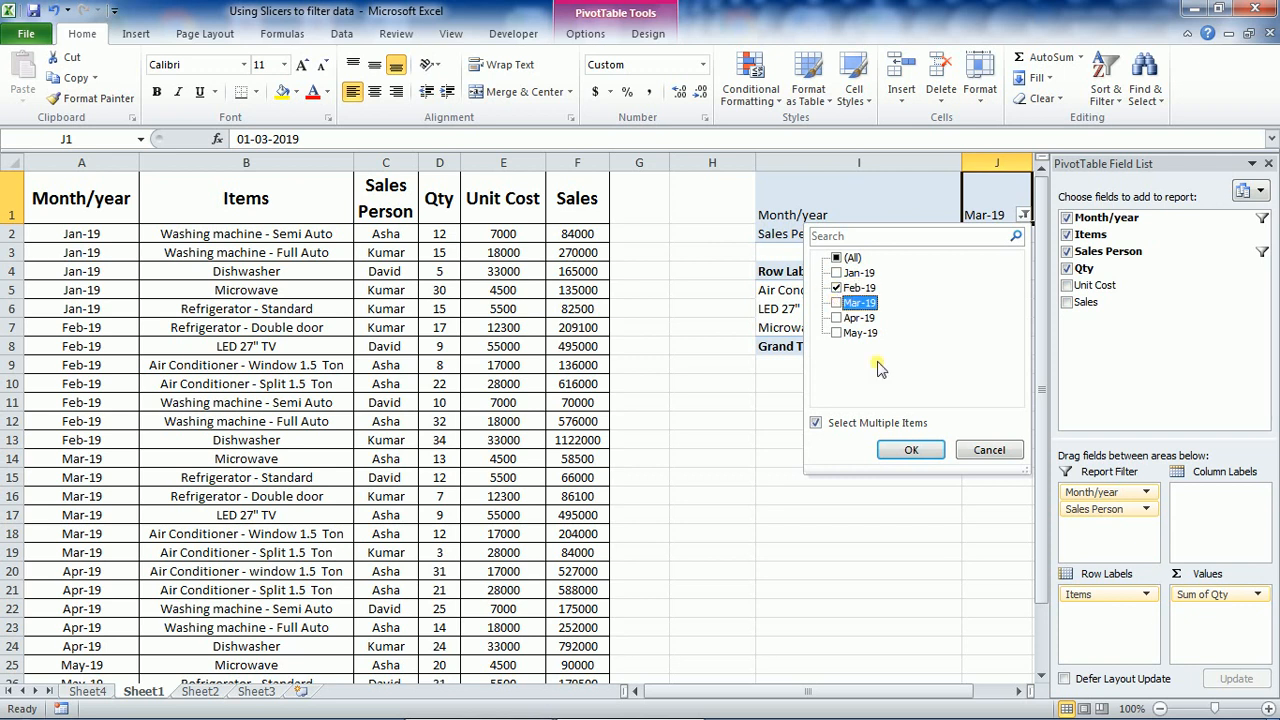
click(913, 451)
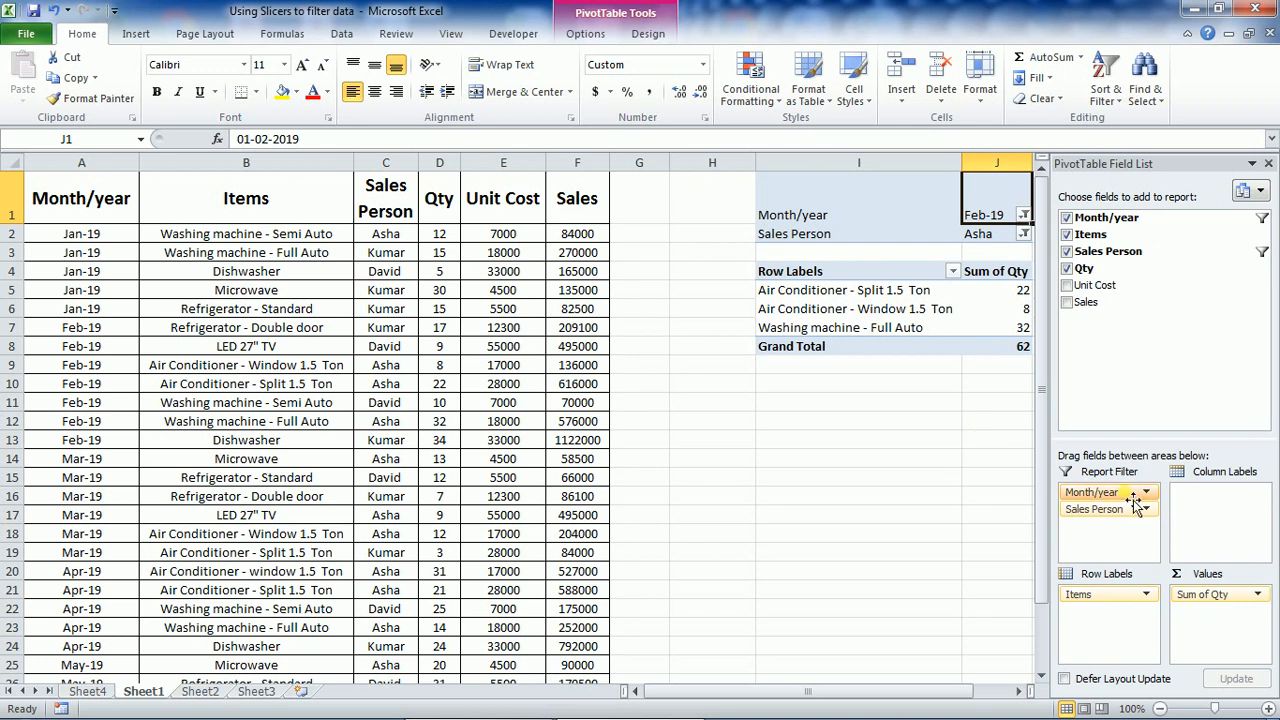
Remove the Month/year and Sales Person fields from the pivot table's report filters
drag(1133, 497, 1195, 368)
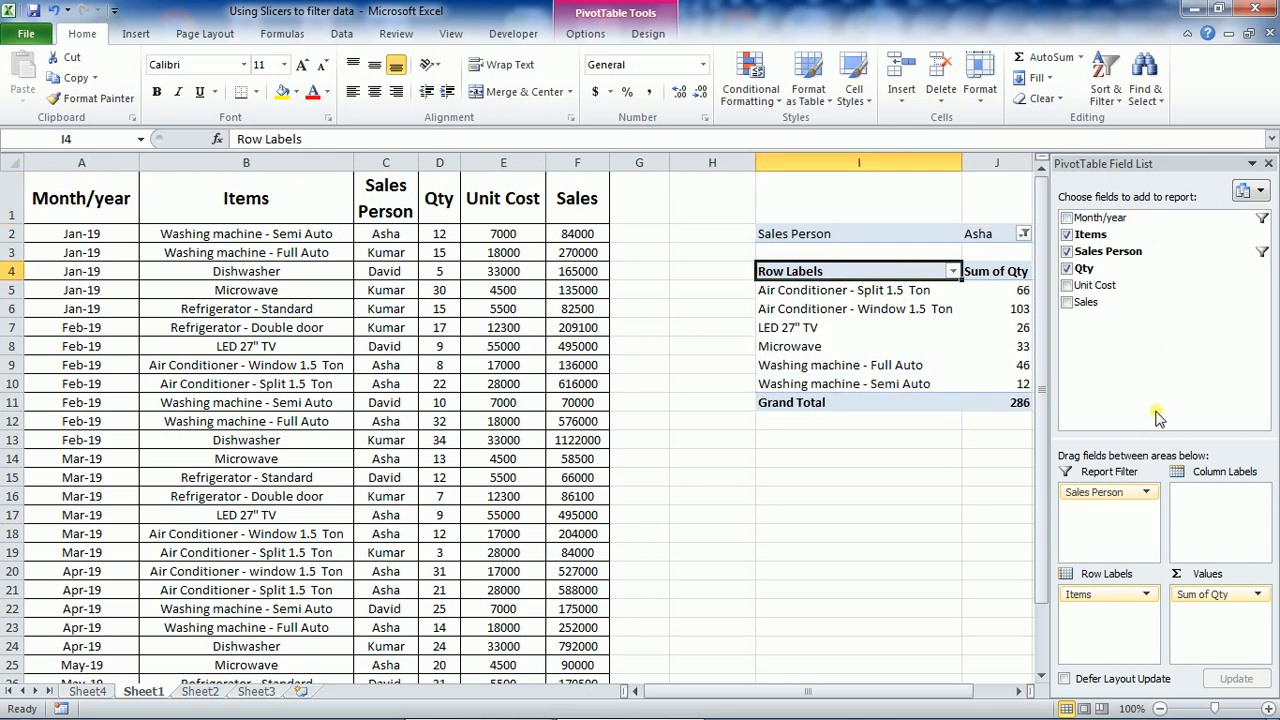
drag(1133, 497, 1173, 380)
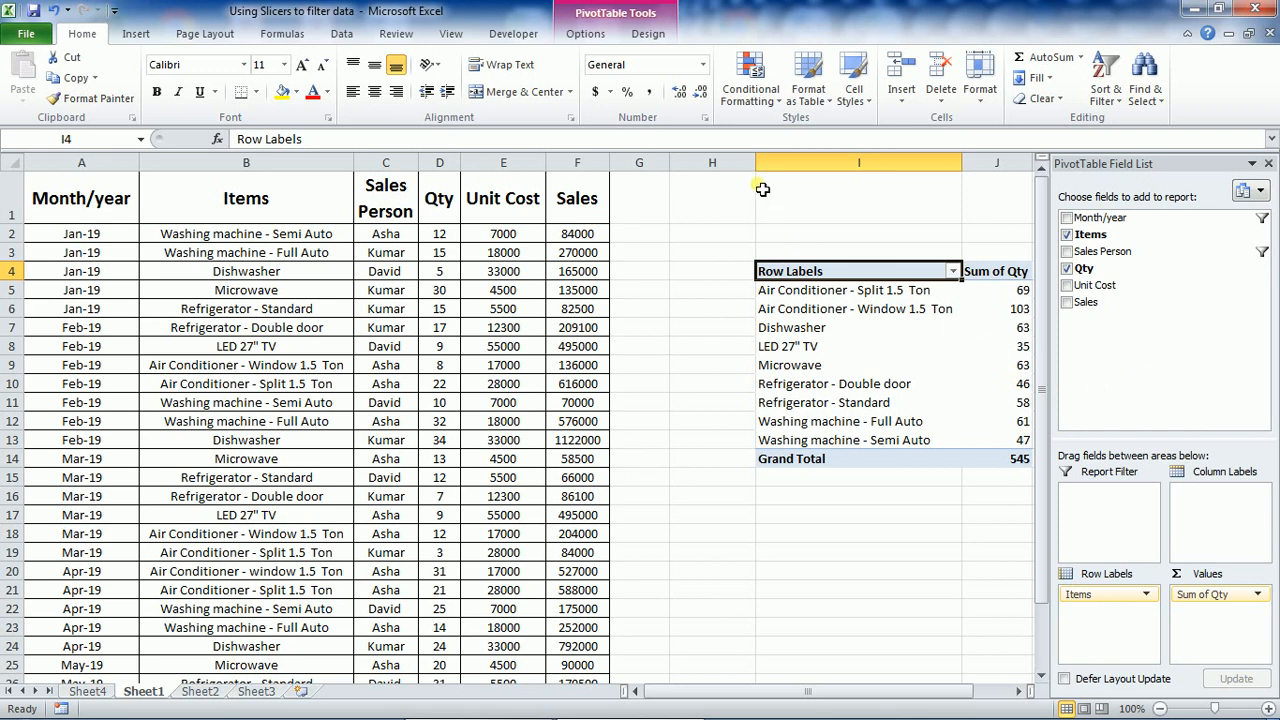
Insert slicers for the Month/year and Sales Person fields of the pivot table
click(587, 35)
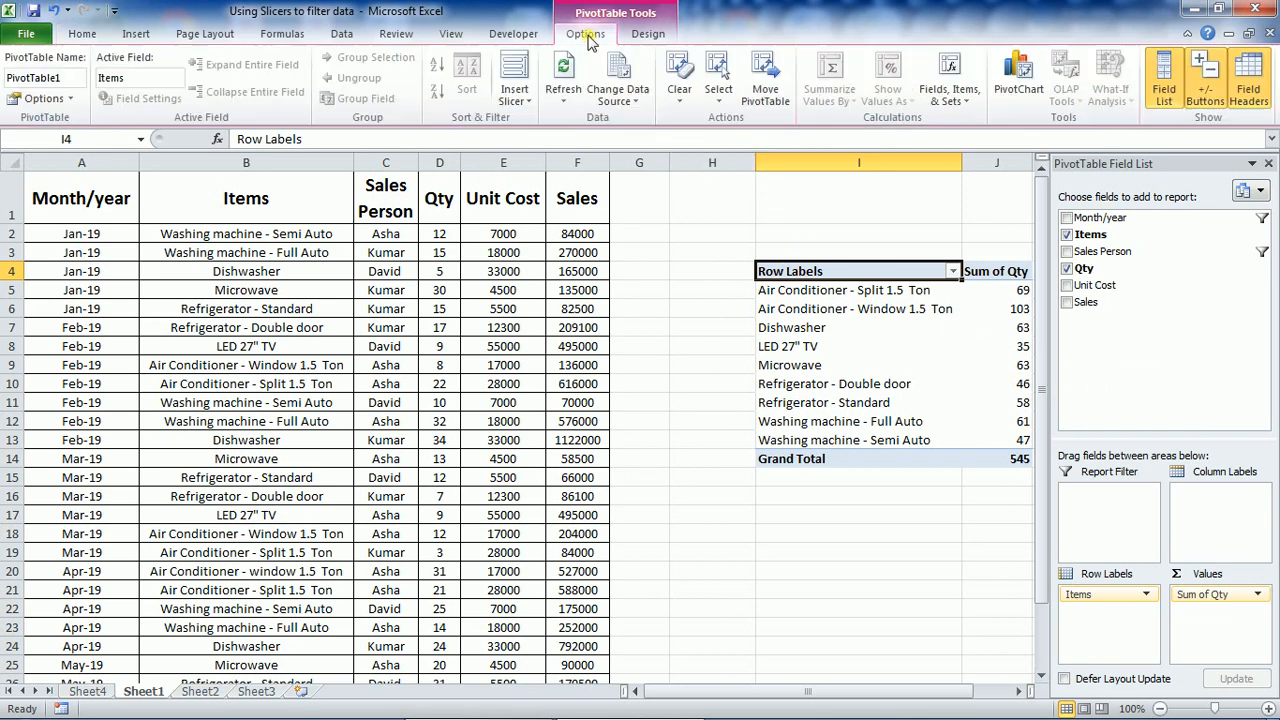
click(533, 98)
click(546, 121)
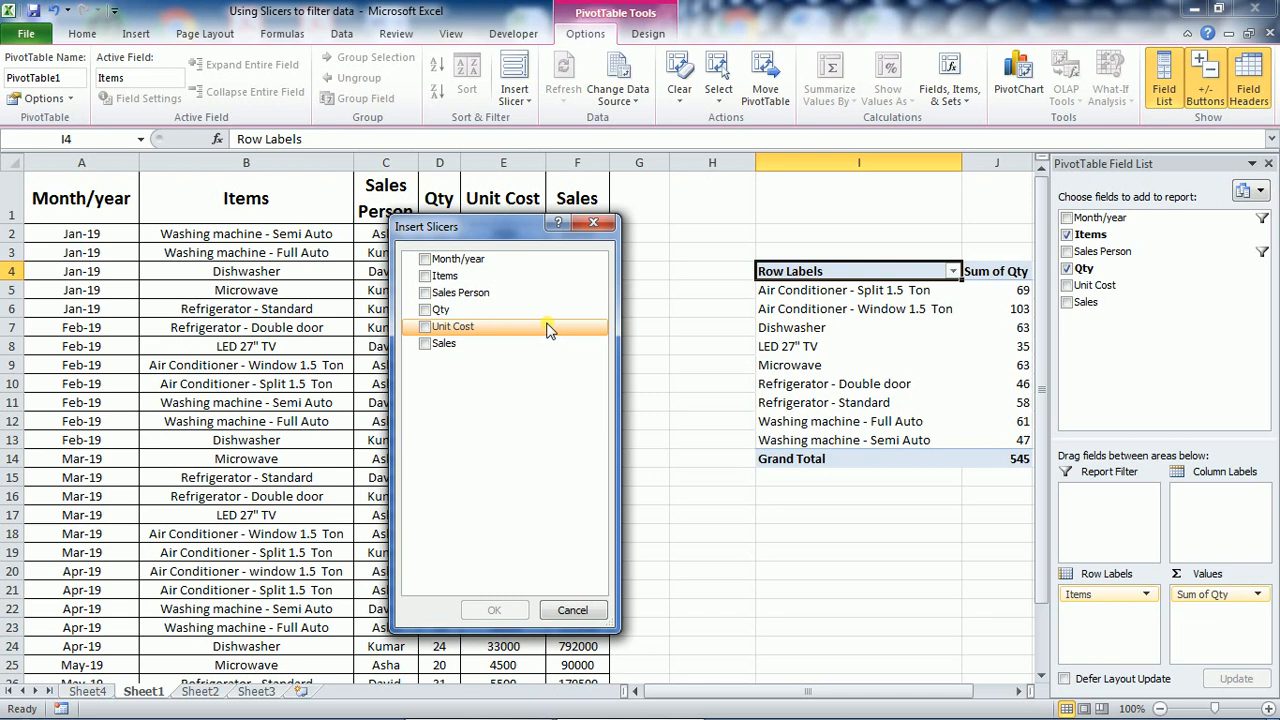
click(425, 260)
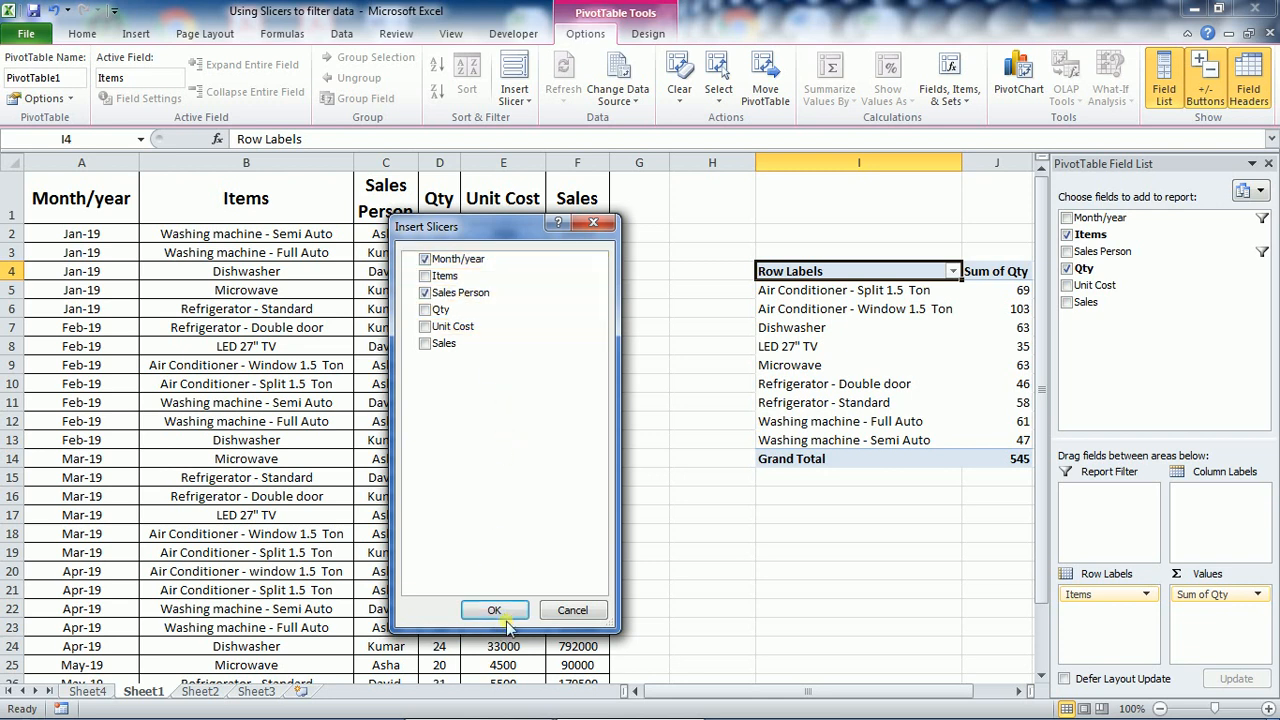
click(496, 611)
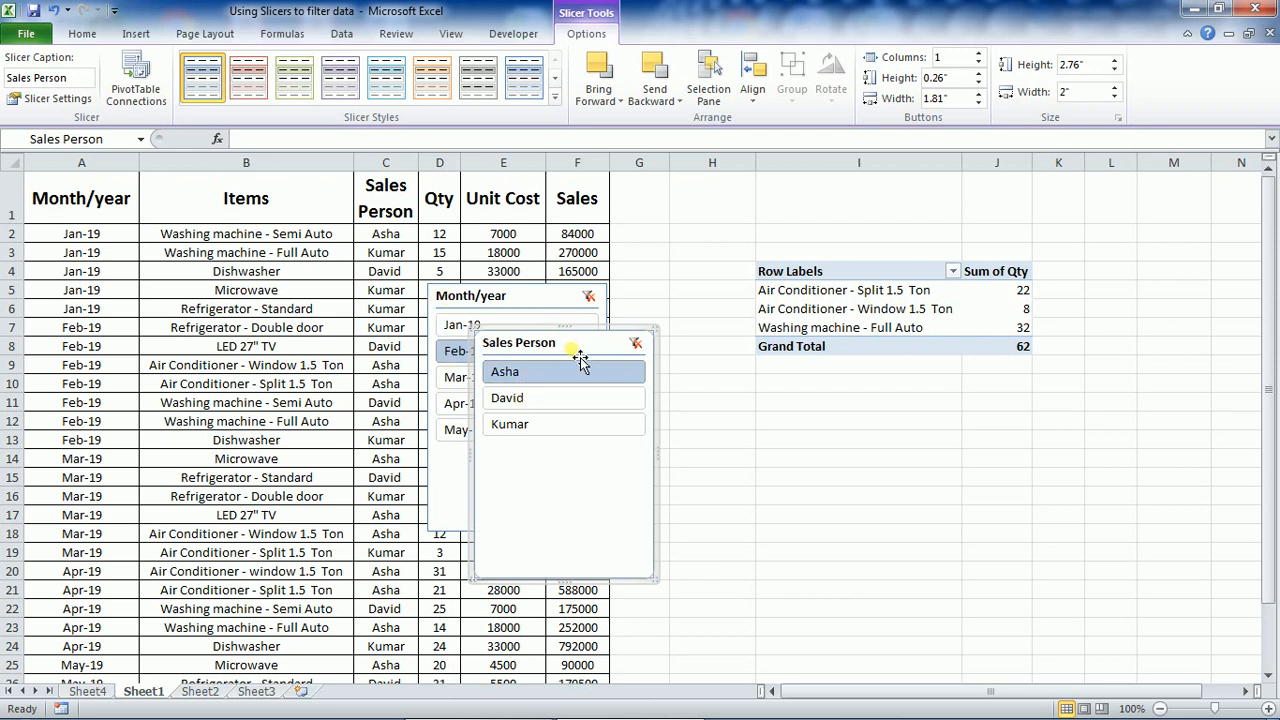
Place the Month/year slicer below the pivot table and the Sales Person slicer to its right, clear of the source data
drag(578, 352, 1154, 434)
drag(490, 298, 841, 453)
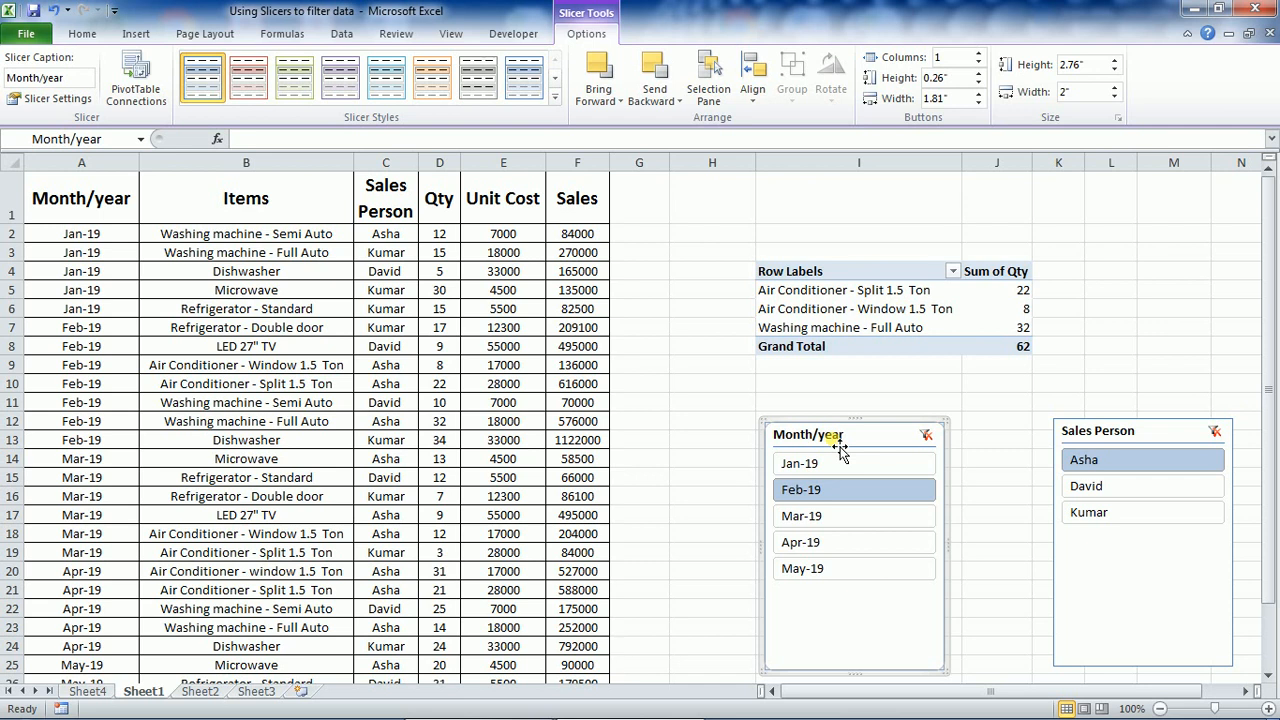
Switch the Sales Person slicer between the second and first sales person, ending on the second, and filter Month/year to Mar-19
click(1120, 486)
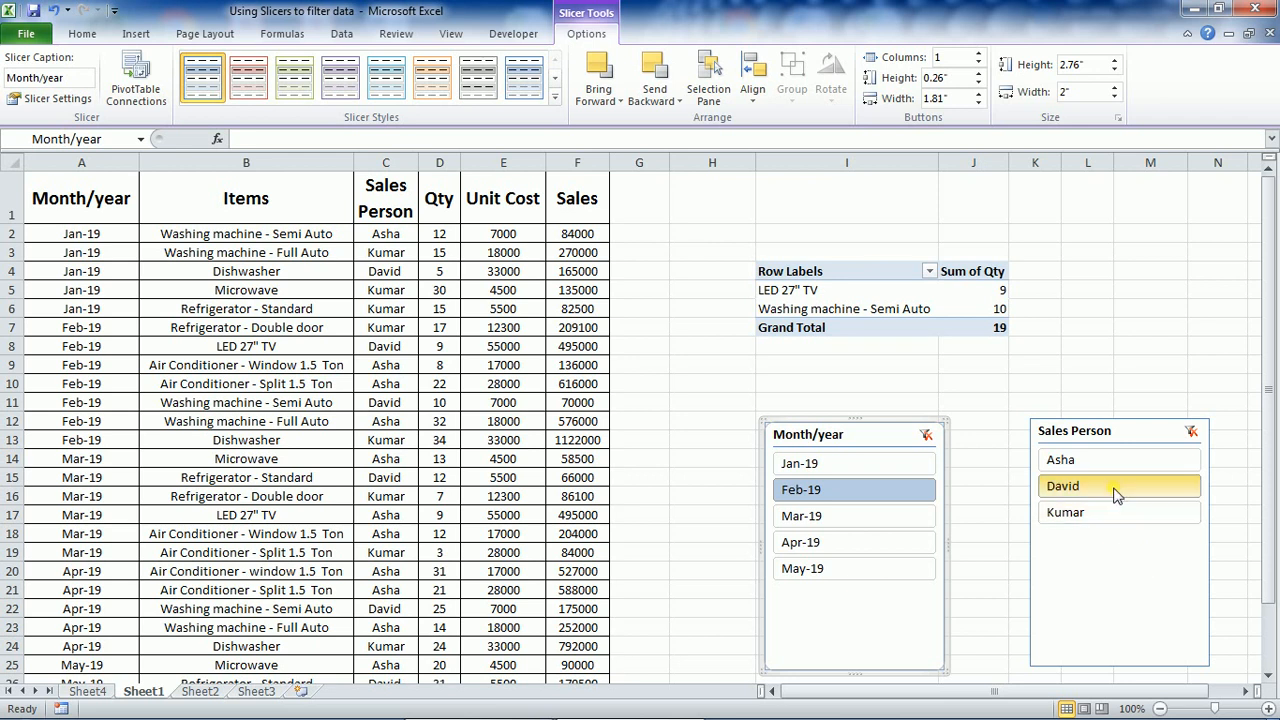
click(1098, 459)
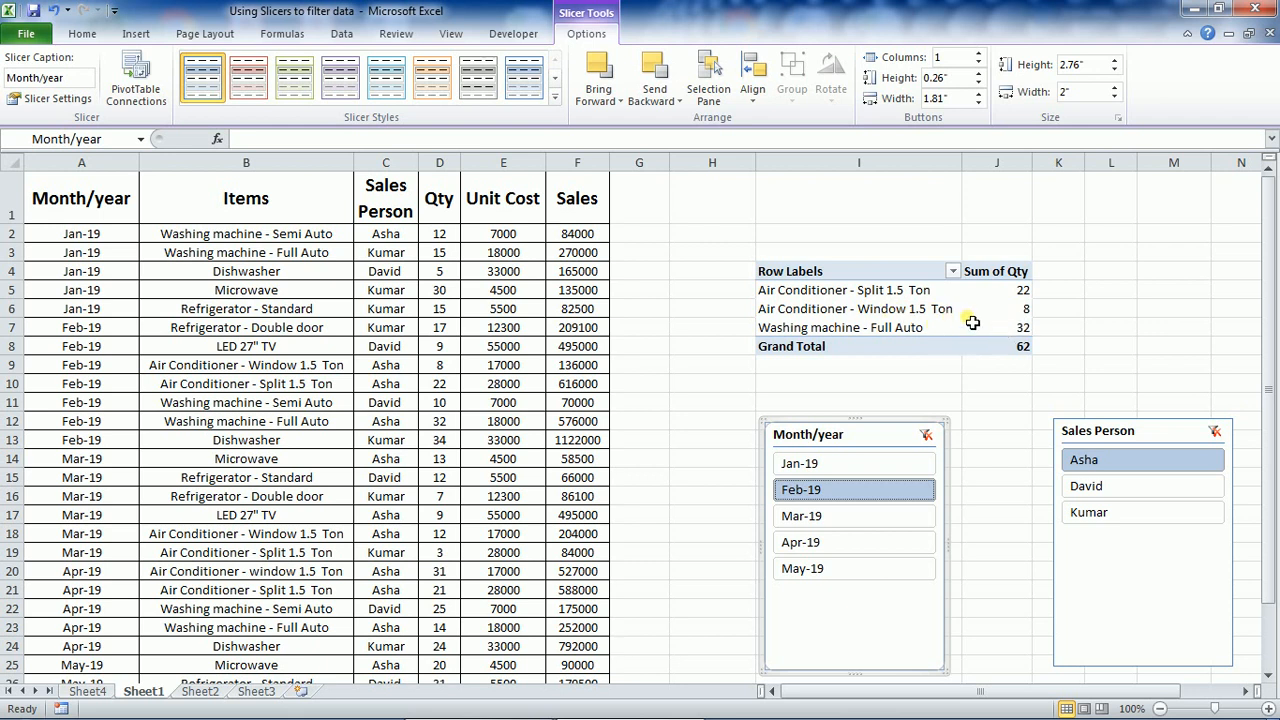
mouse_move(976, 326)
click(1118, 487)
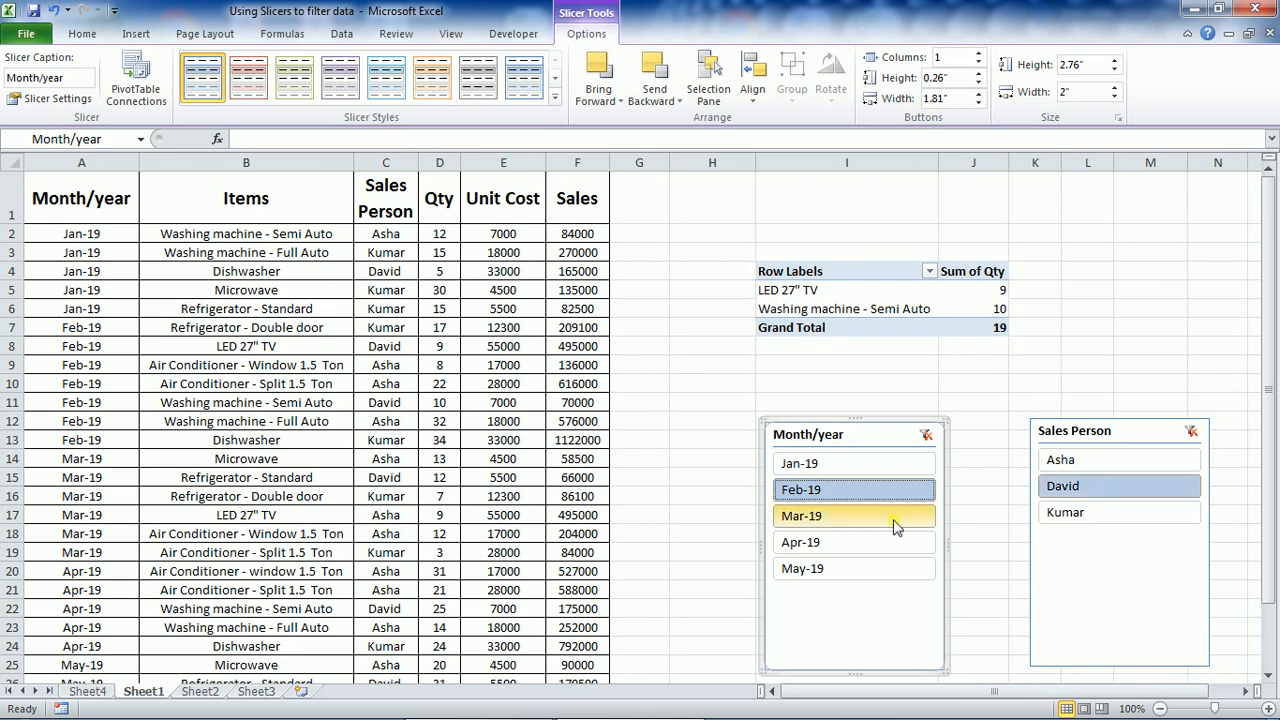
click(875, 516)
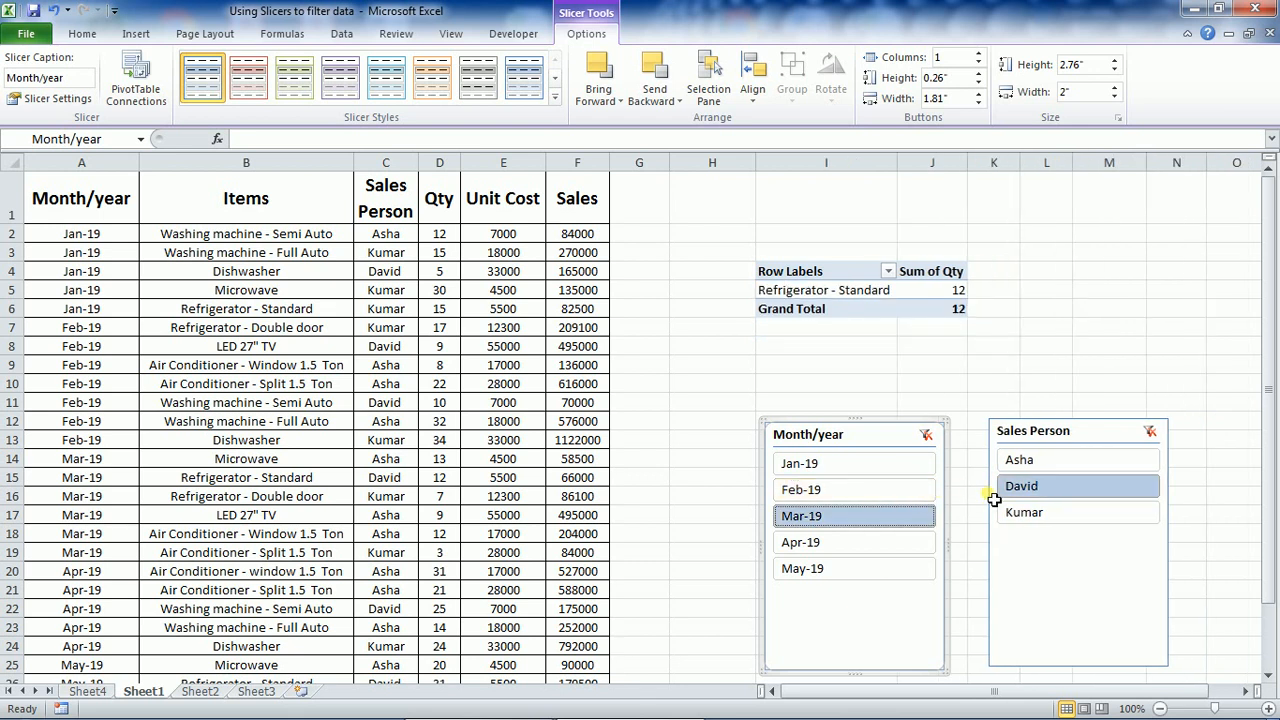
Filter the pivot table to the third listed sales person and Apr-19, and move the Sales Person slicer clear of the Month/year slicer
click(1024, 514)
click(838, 541)
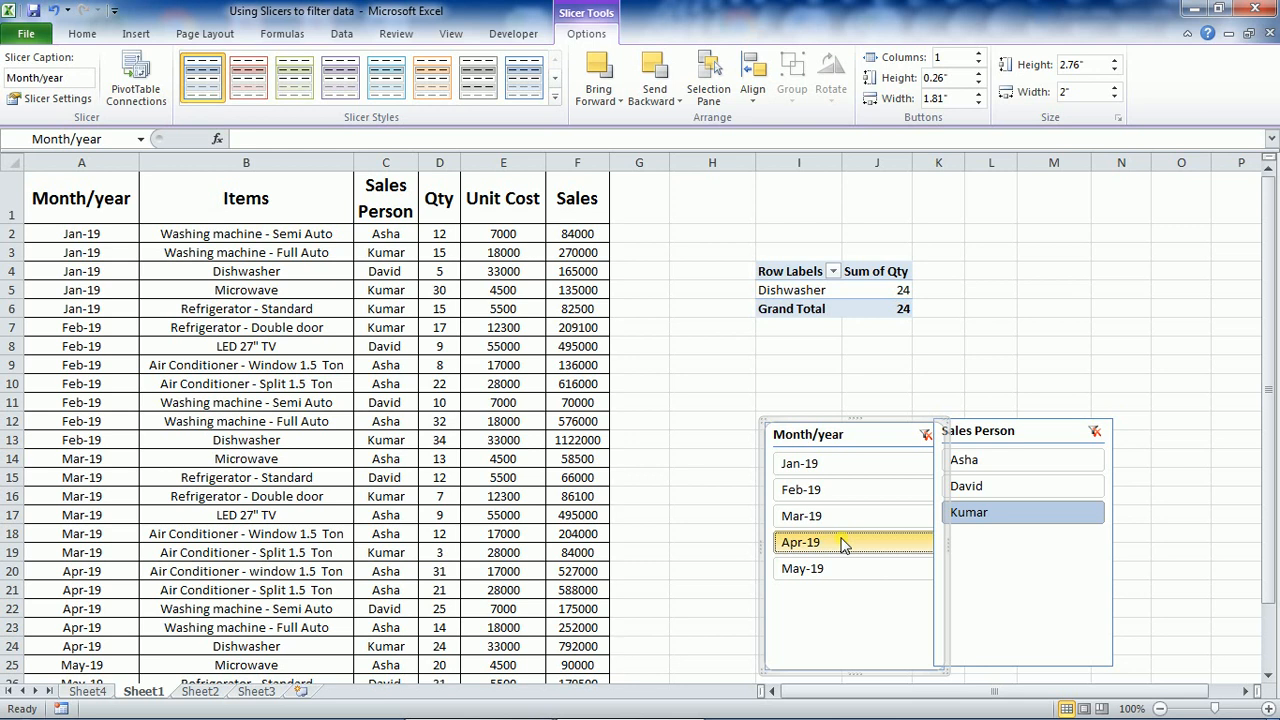
drag(1032, 439, 1070, 437)
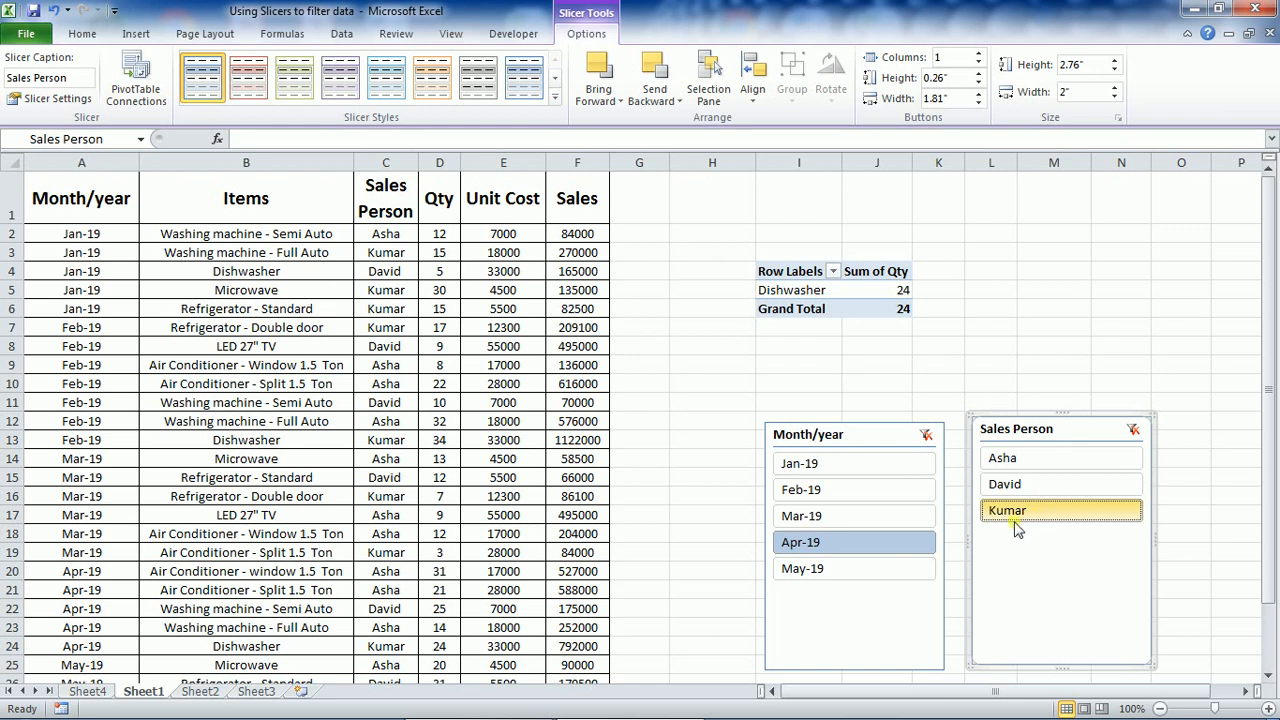
Add Mar-19, Feb-19 and Jan-19 to the Month/year slicer's selection alongside Apr-19
ctrl+click(868, 517)
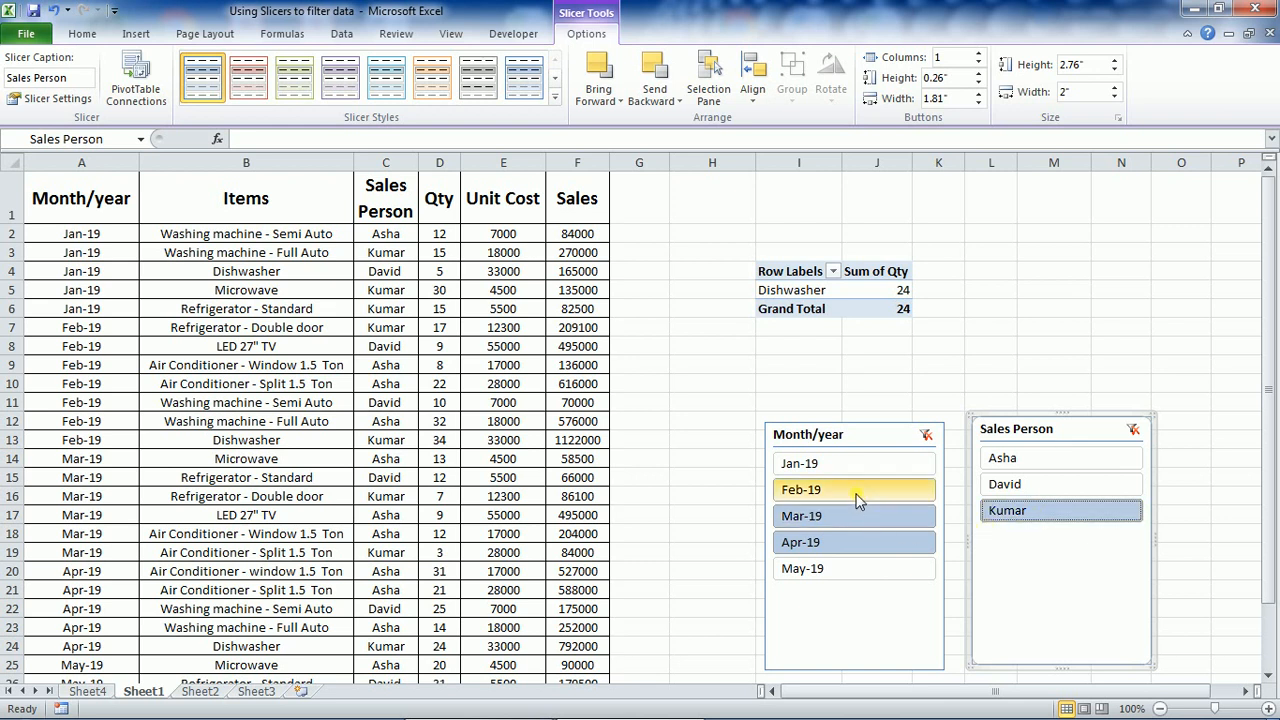
ctrl+click(853, 491)
ctrl+click(846, 464)
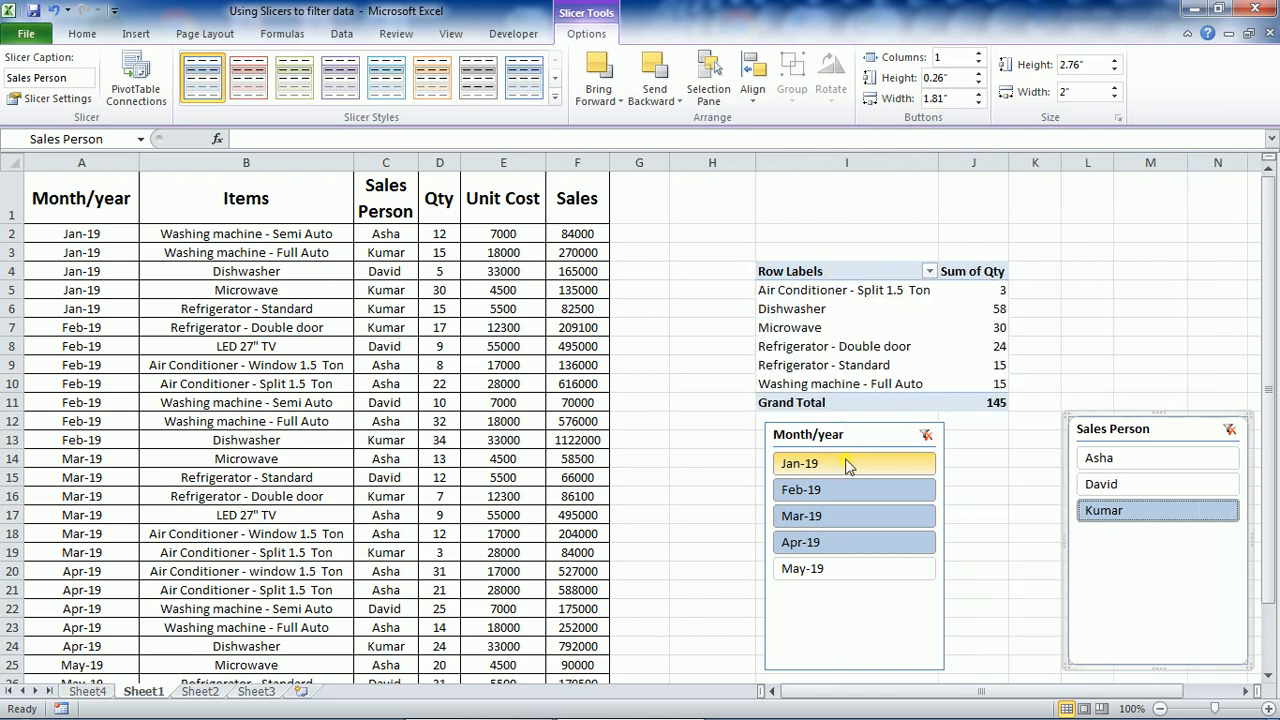